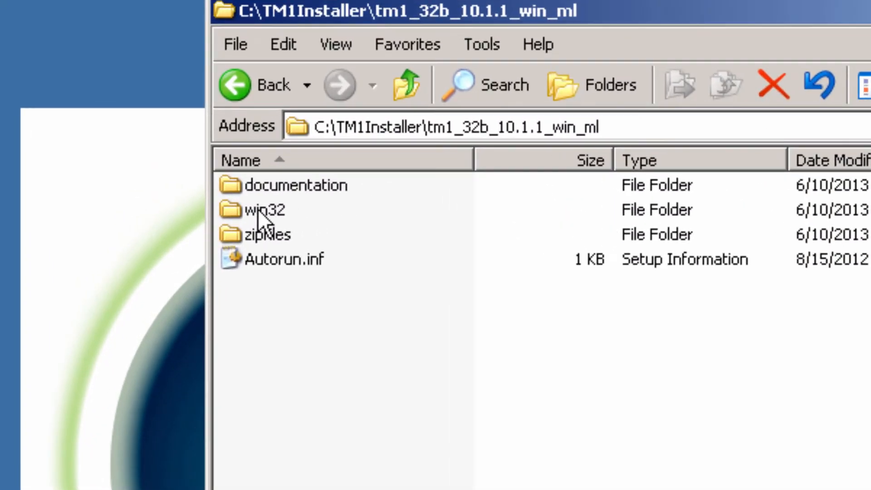
- Open the win32 folder inside the tm1_32b_10.1.1_win_ml installer directory
double_click(255, 209)
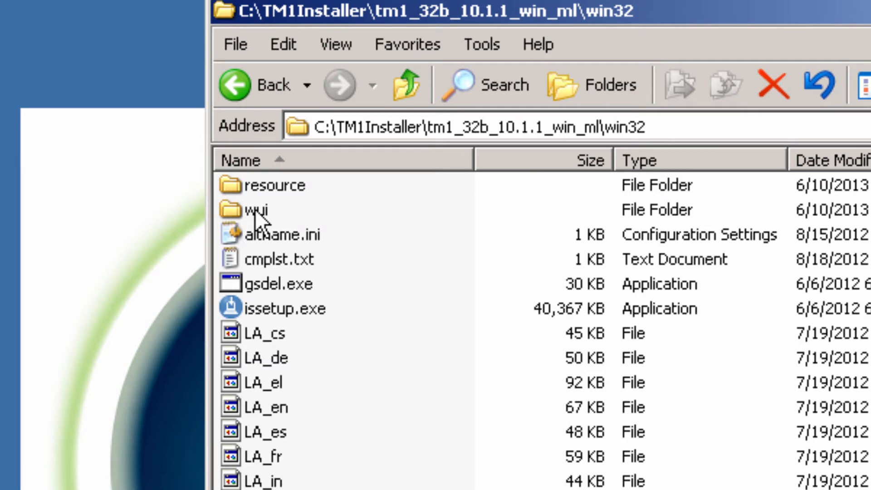
mouse_move(274, 311)
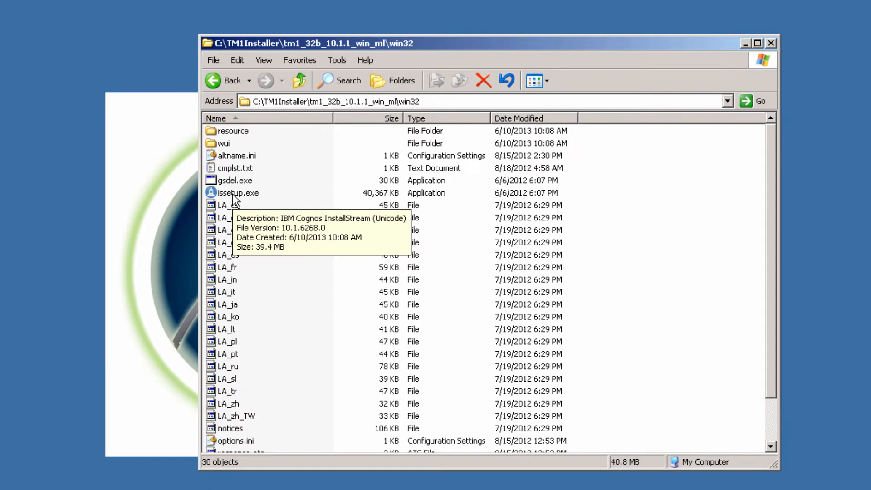
double_click(258, 267)
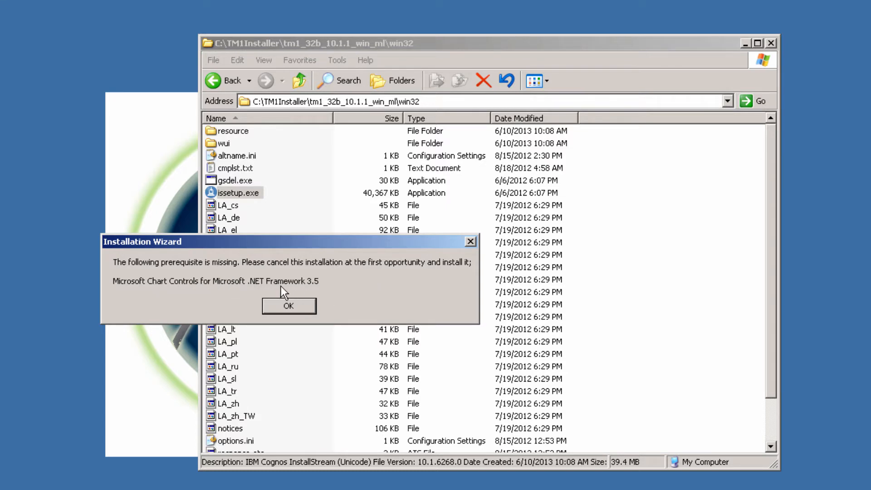
click(281, 303)
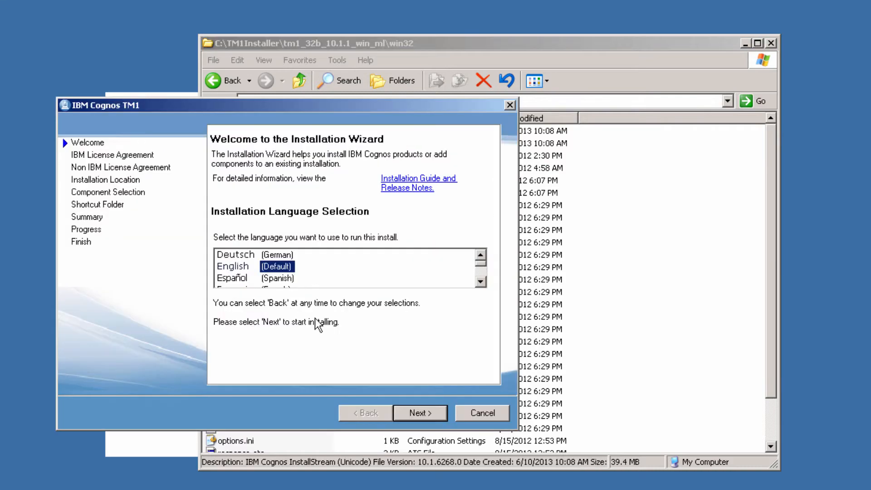
click(467, 412)
click(305, 301)
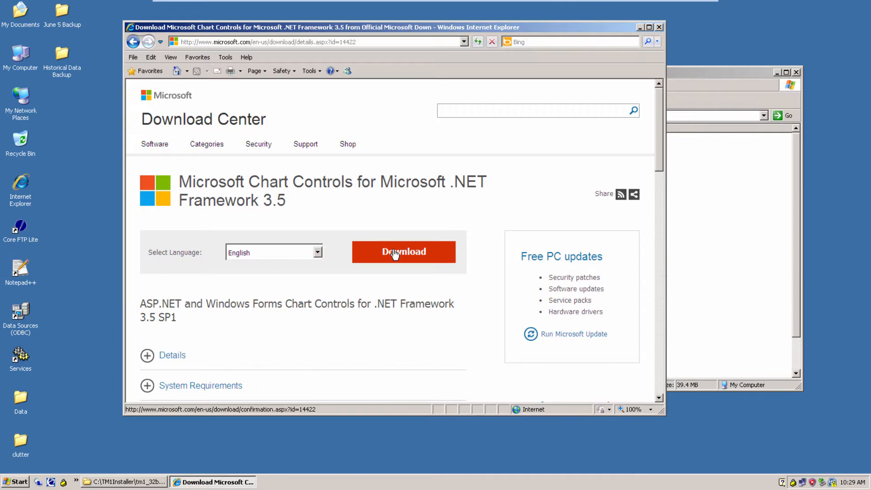
- Download MSChart.exe from the Microsoft Chart Controls for .NET Framework 3.5 page and run it directly, allowing the security warnings
click(395, 252)
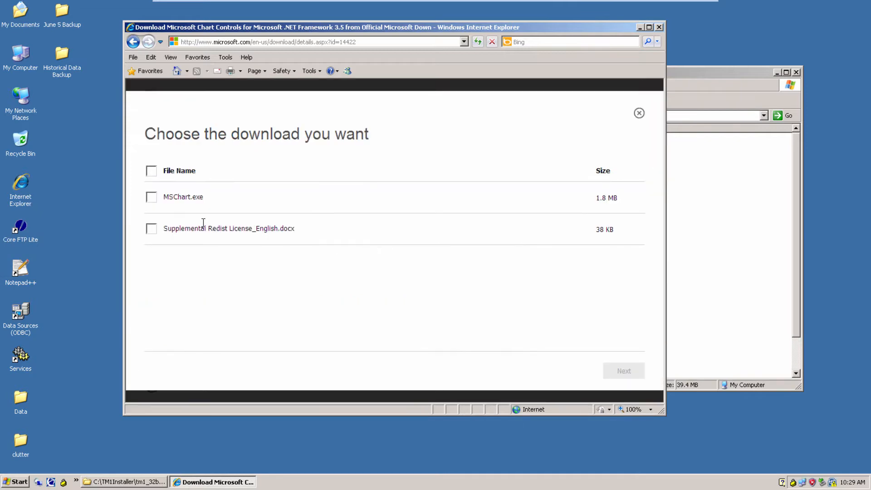
click(152, 197)
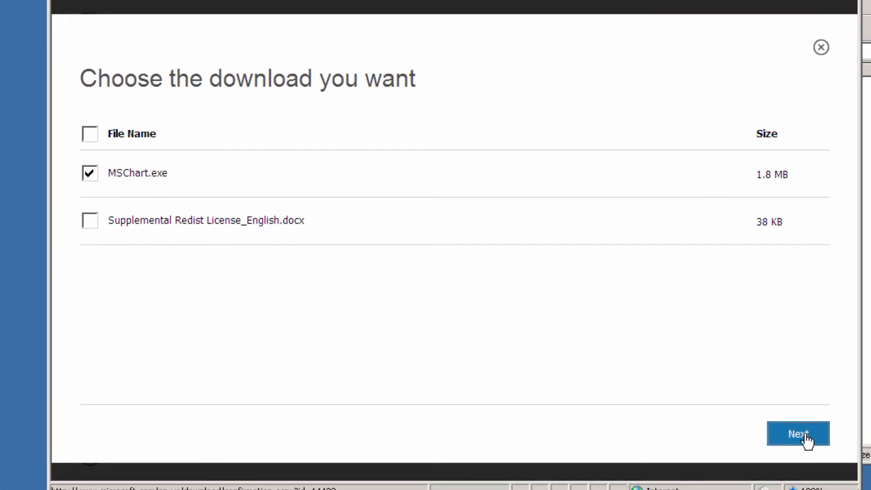
click(804, 436)
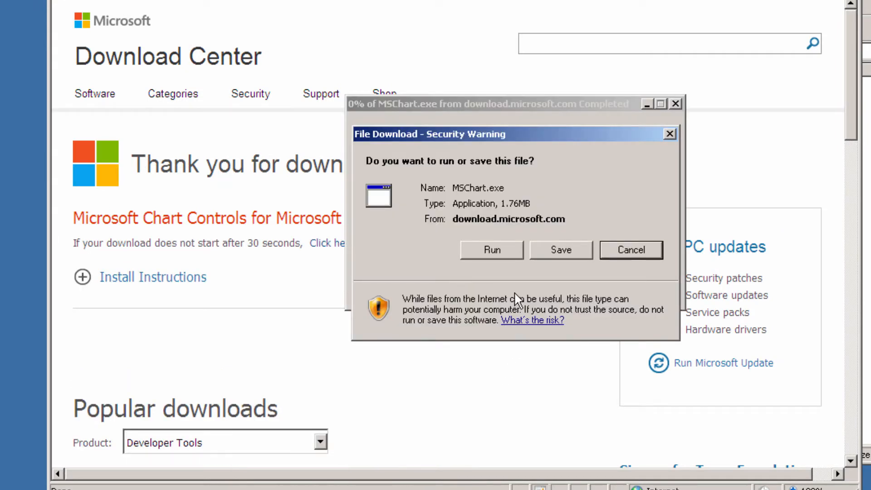
click(505, 249)
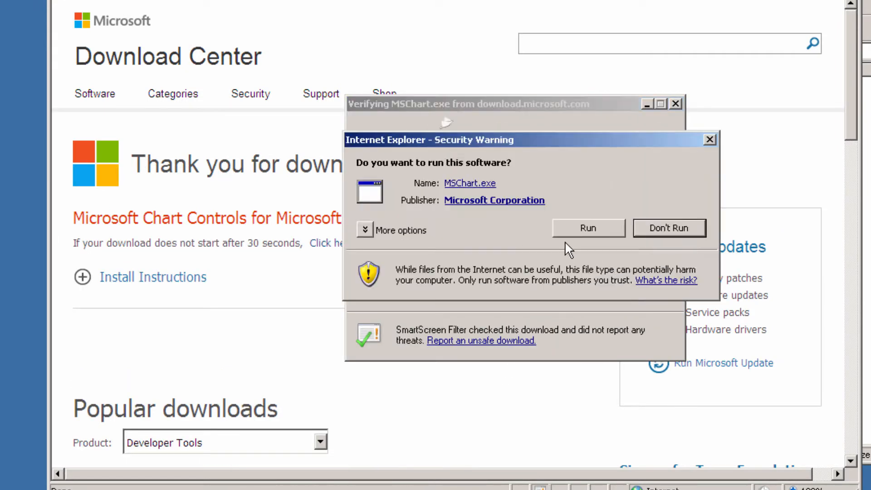
click(576, 234)
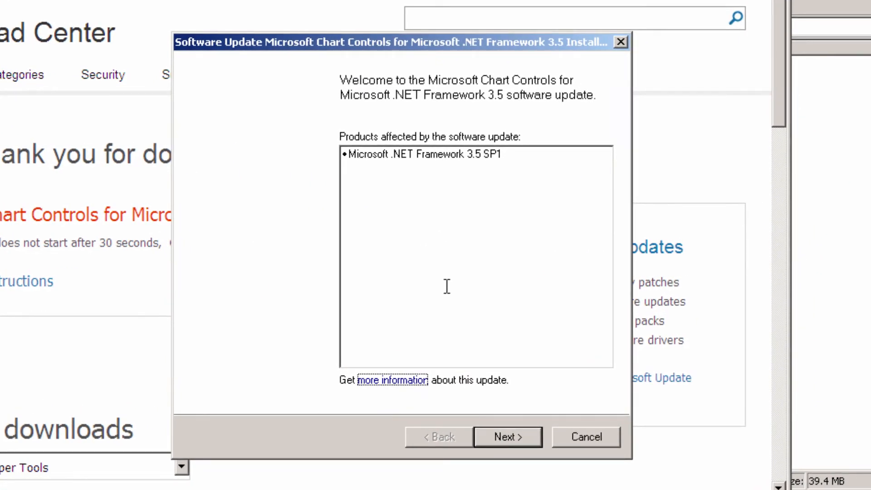
- Install the Microsoft Chart Controls update, accepting the license terms without sending feedback, and close its installer
click(514, 433)
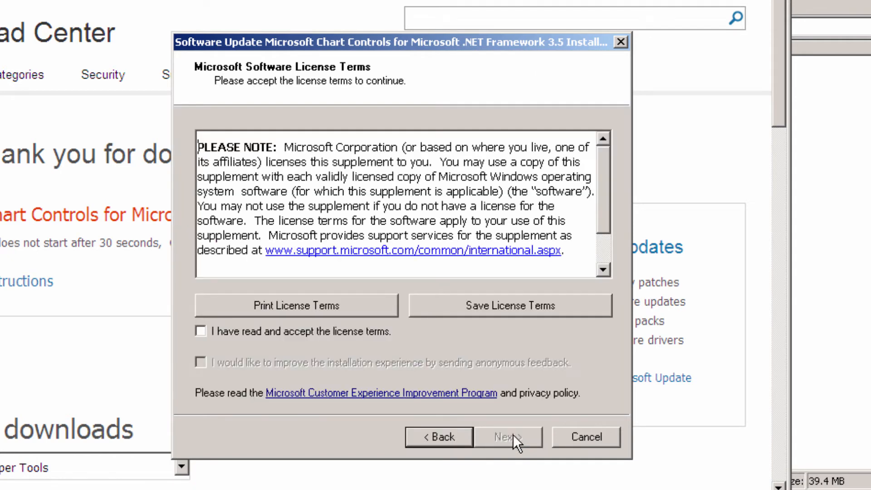
click(250, 331)
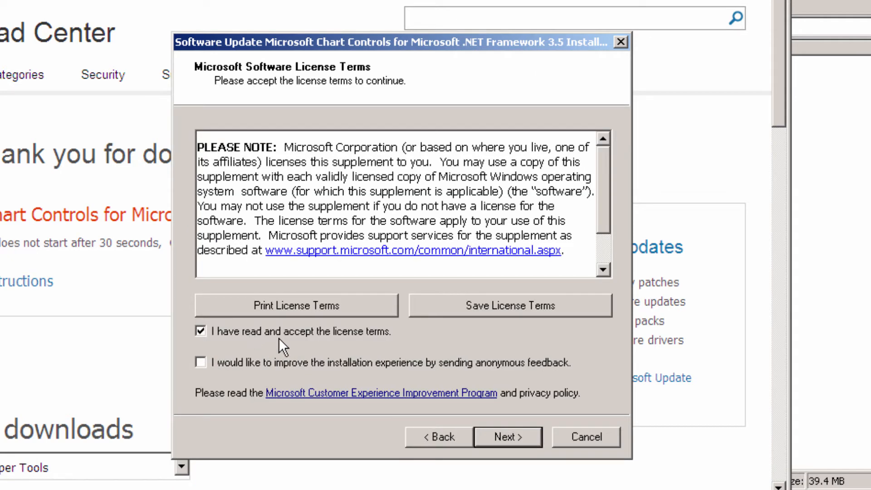
click(509, 437)
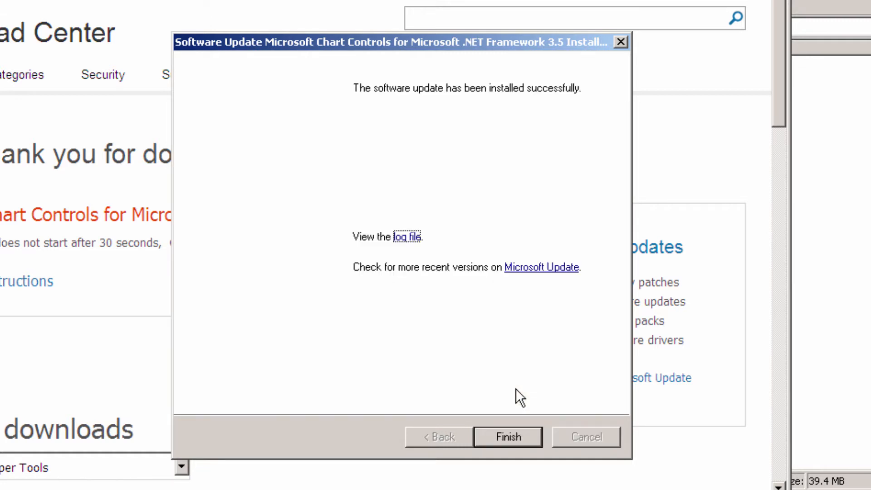
click(517, 436)
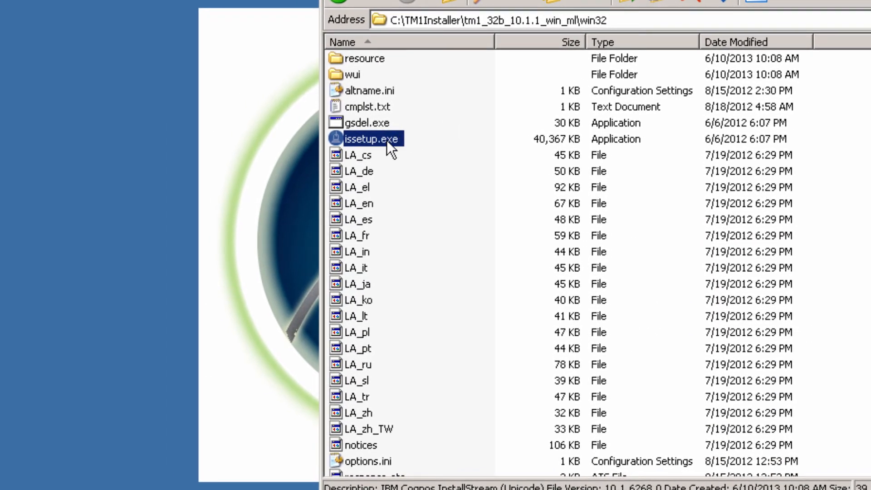
- Launch issetup.exe in the win32 folder, keep English as the installation language and agree to the IBM license agreement
double_click(387, 140)
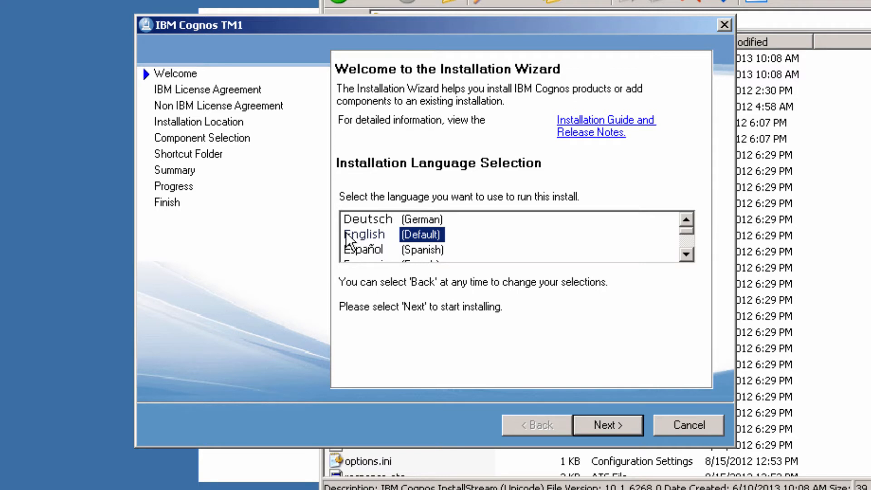
click(607, 425)
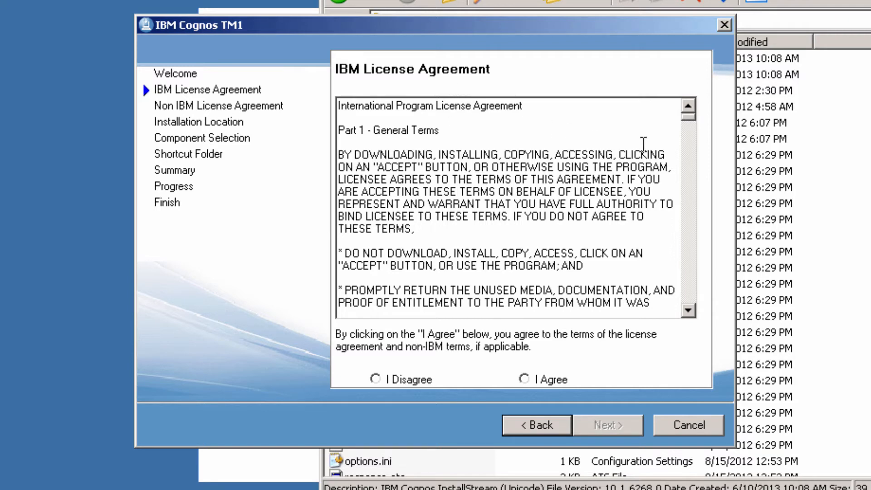
drag(690, 119, 692, 318)
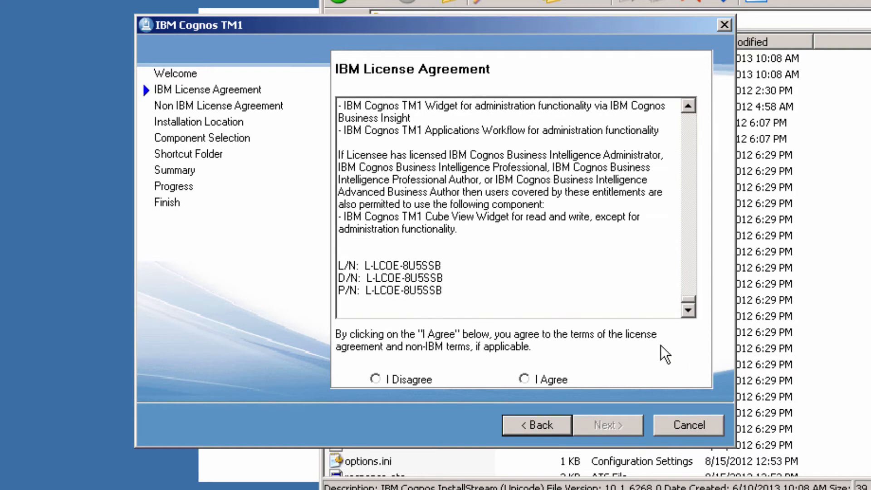
click(524, 379)
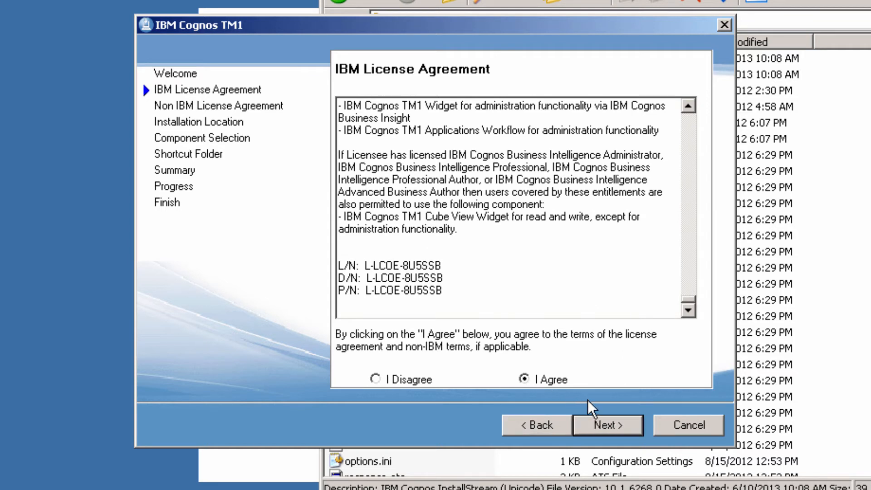
click(618, 428)
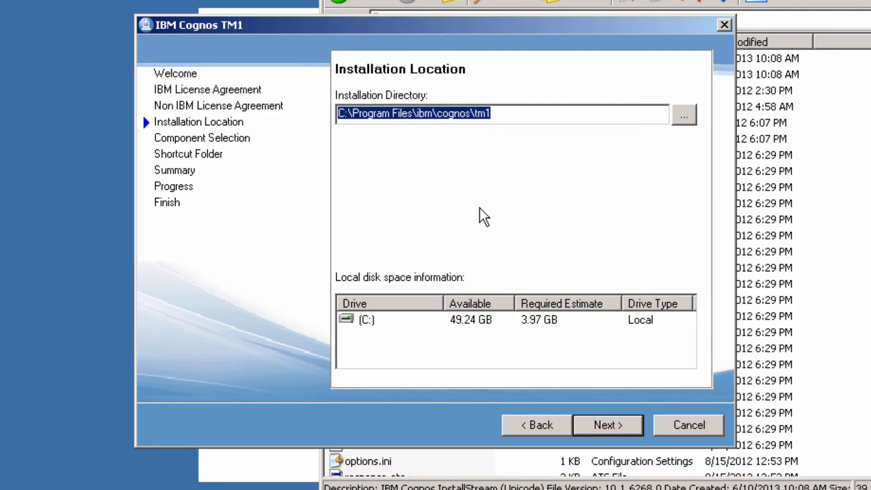
- Accept C:\Program Files\ibm\cognos\tm1 as the installation directory and allow the installer to create it
click(598, 425)
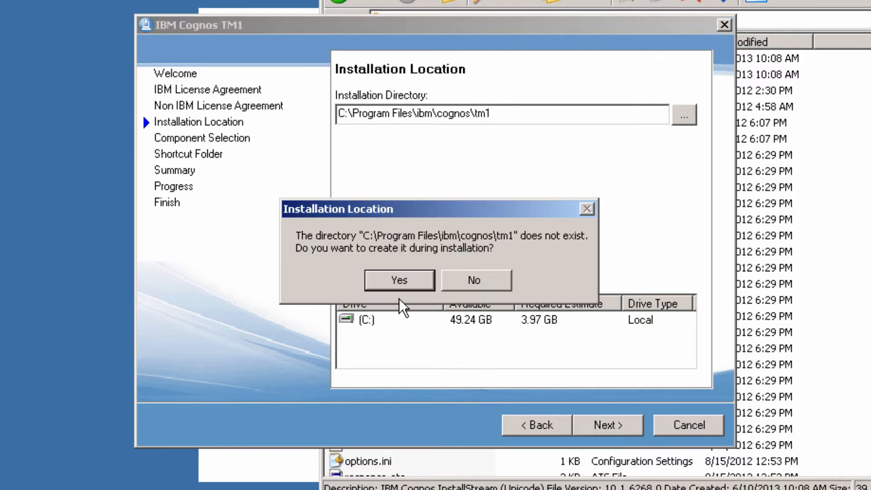
click(398, 282)
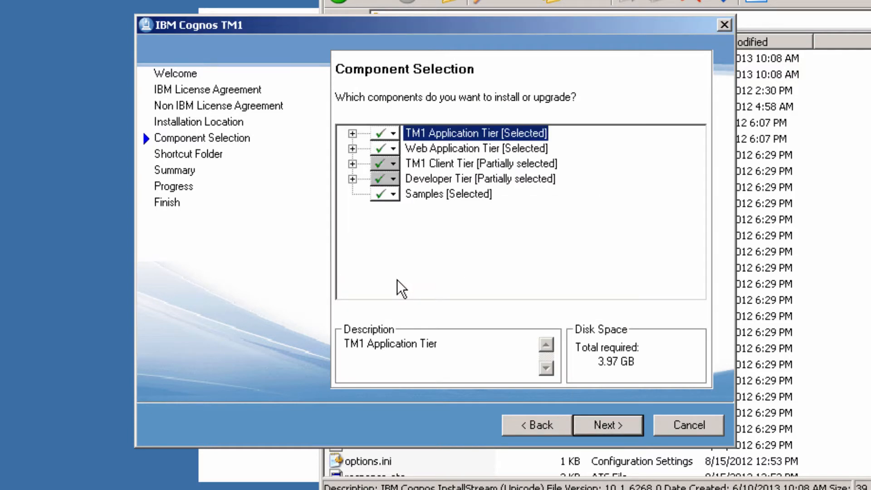
- Expand the component tiers and include Cognos Insight in the TM1 Client Tier installation
click(353, 134)
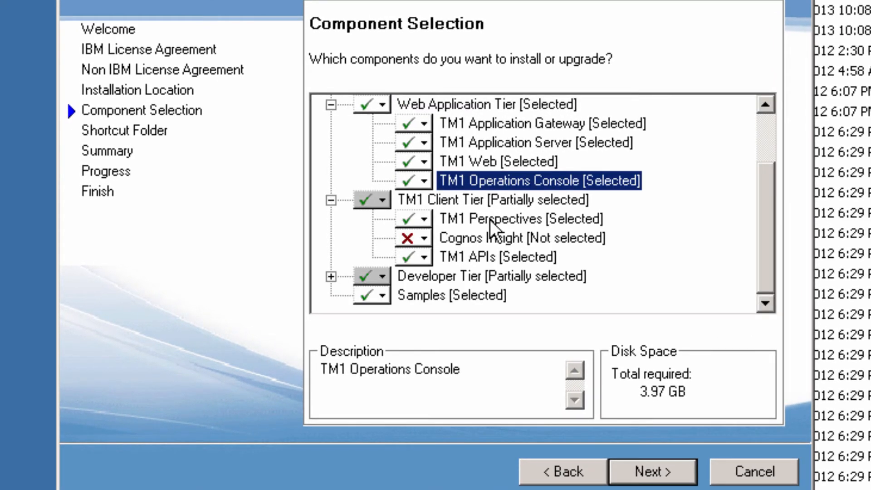
click(490, 219)
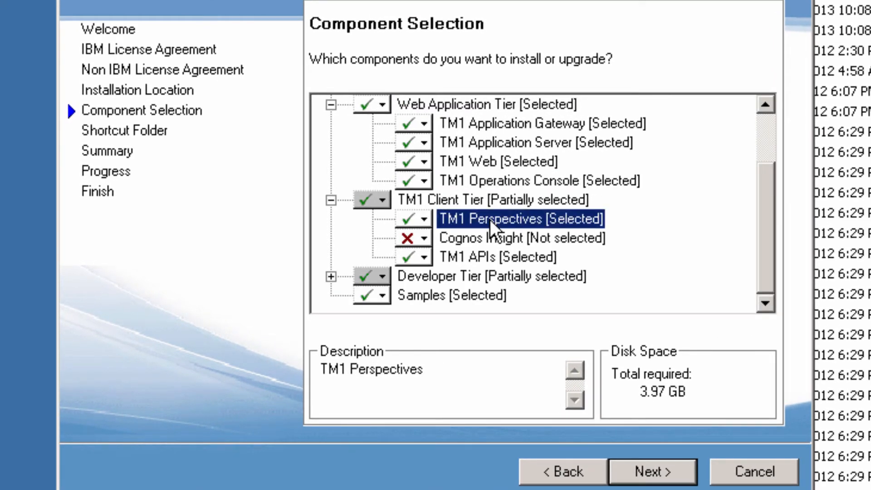
click(486, 239)
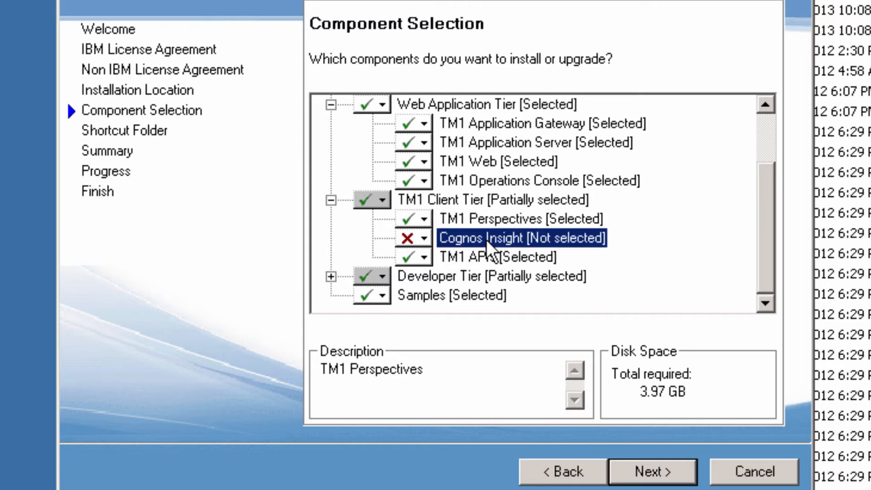
click(424, 236)
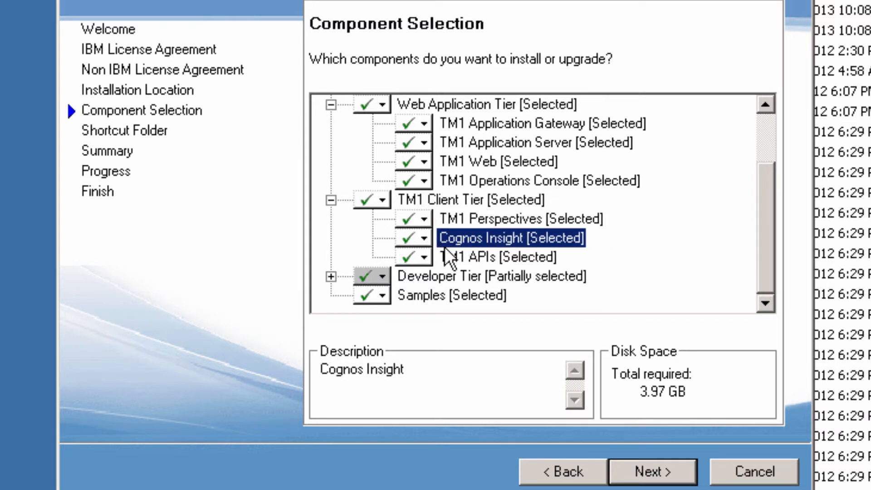
click(477, 258)
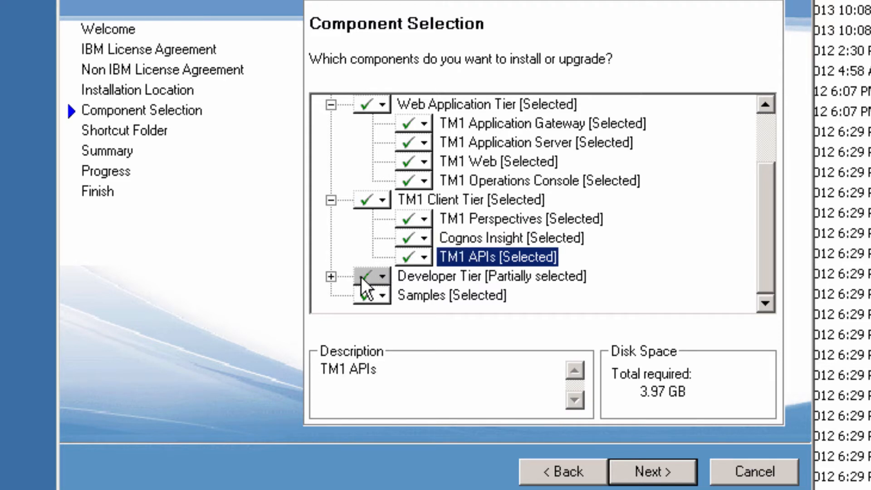
- Expand the Developer Tier and include Performance Modeler in the installation
click(332, 276)
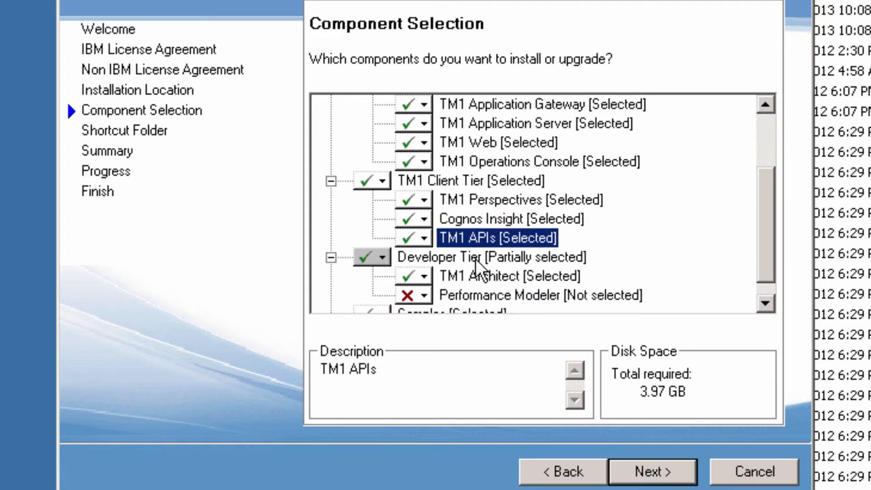
click(494, 257)
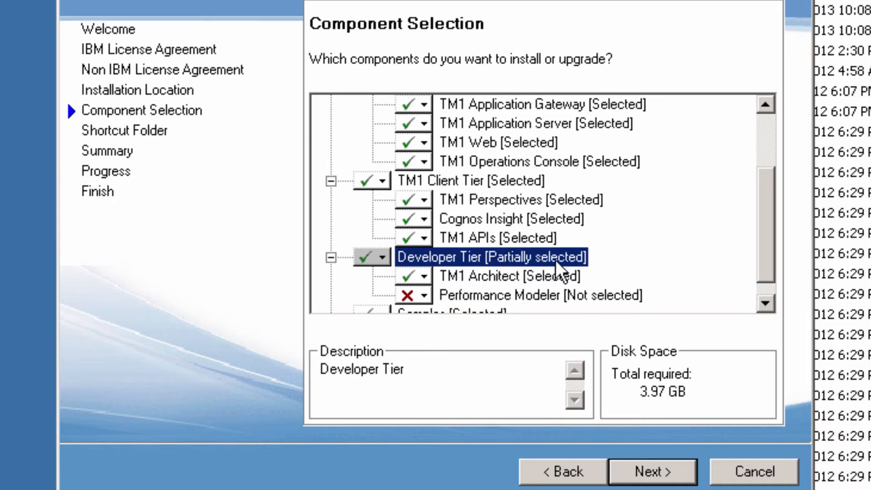
drag(767, 229, 767, 240)
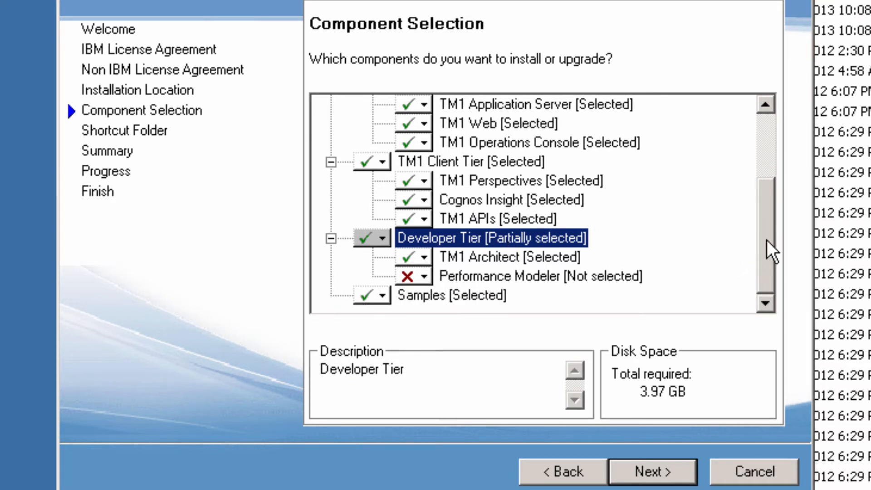
click(541, 258)
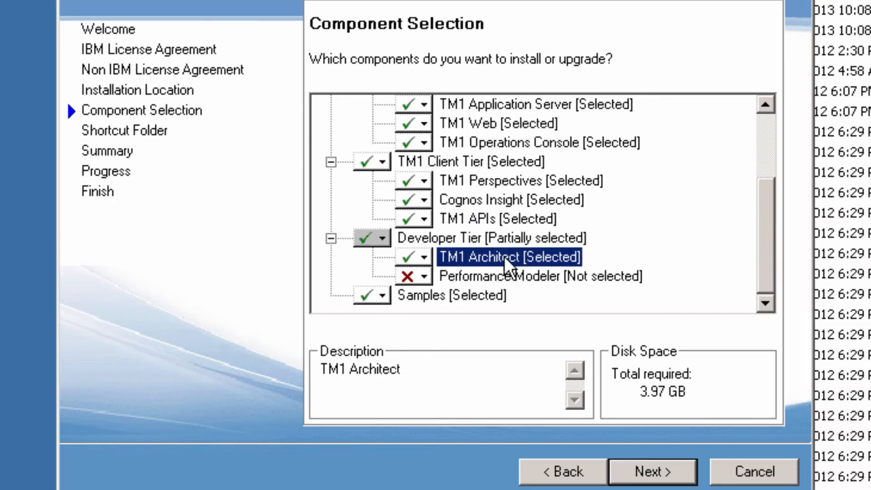
click(422, 276)
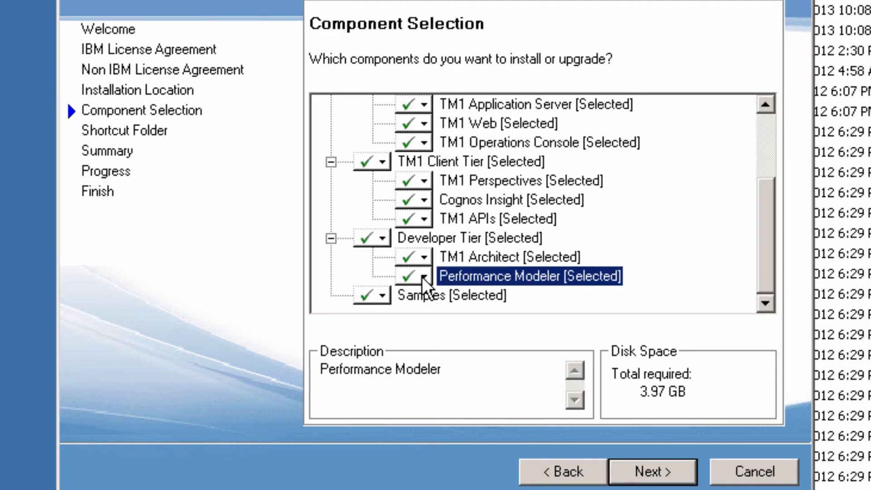
- Review the component selections in the TM1 Application, Web Application, Client and Developer tiers and in Samples
click(427, 295)
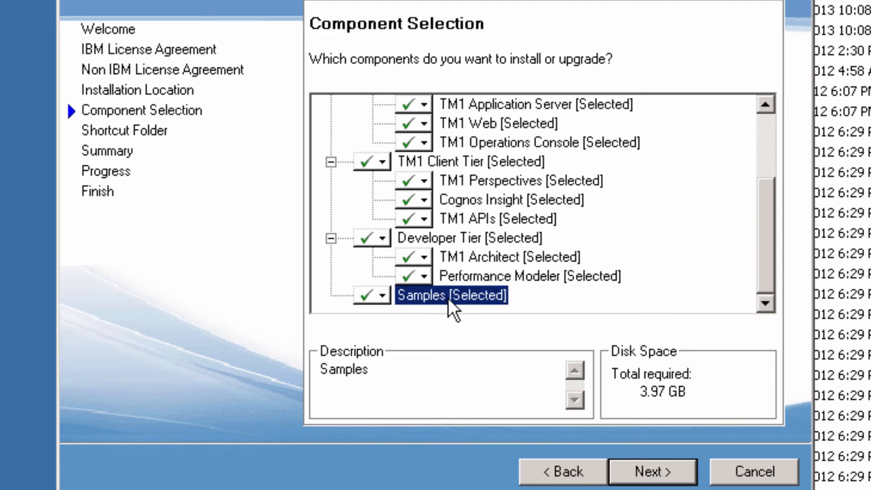
drag(772, 258, 772, 189)
click(471, 102)
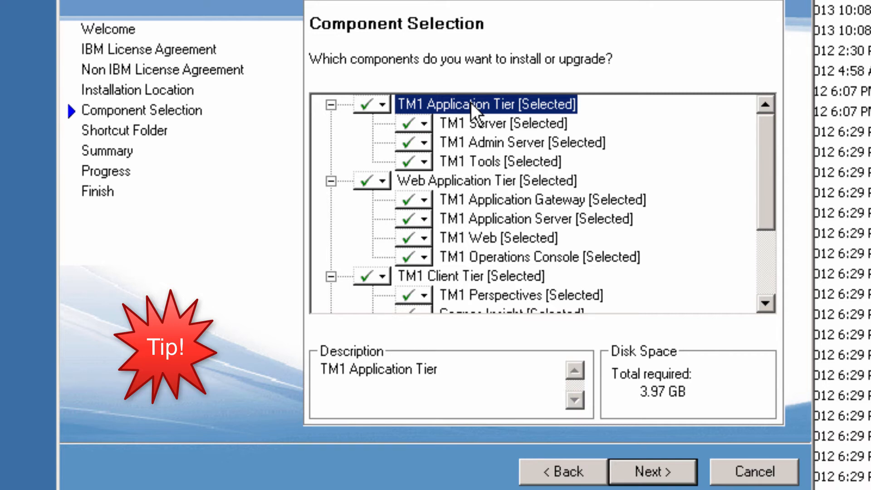
click(472, 180)
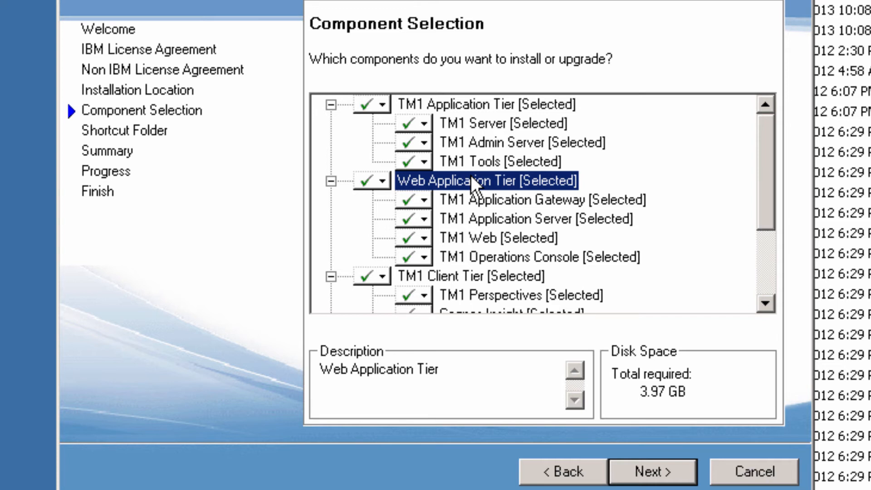
click(483, 272)
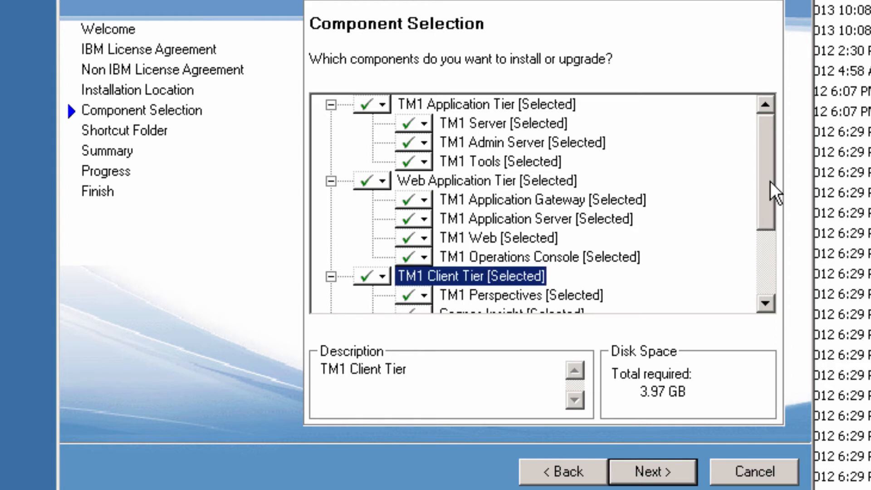
drag(771, 181, 760, 262)
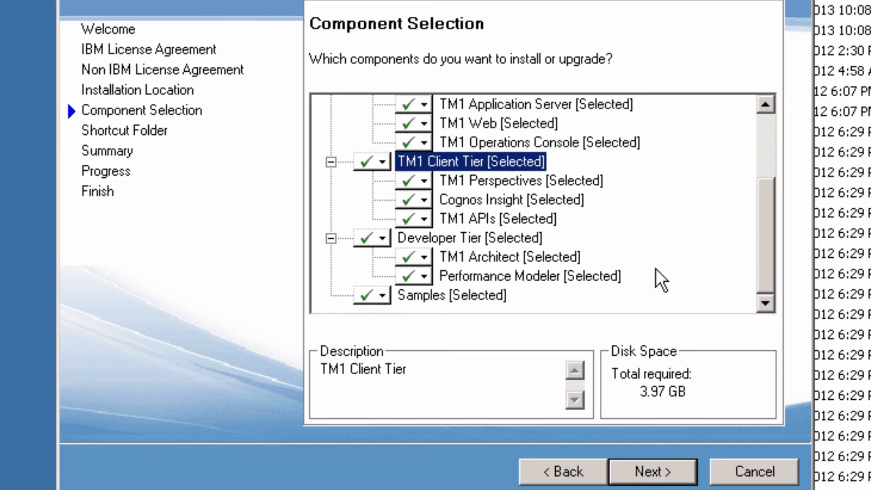
click(530, 238)
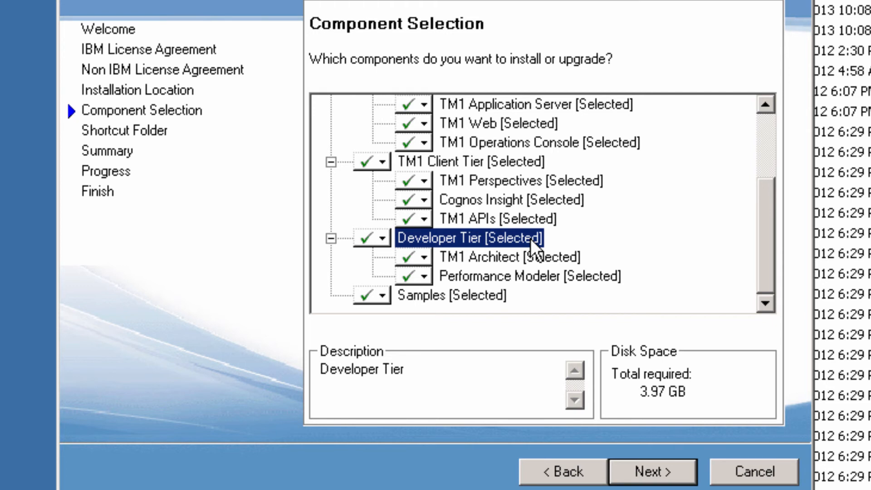
click(478, 295)
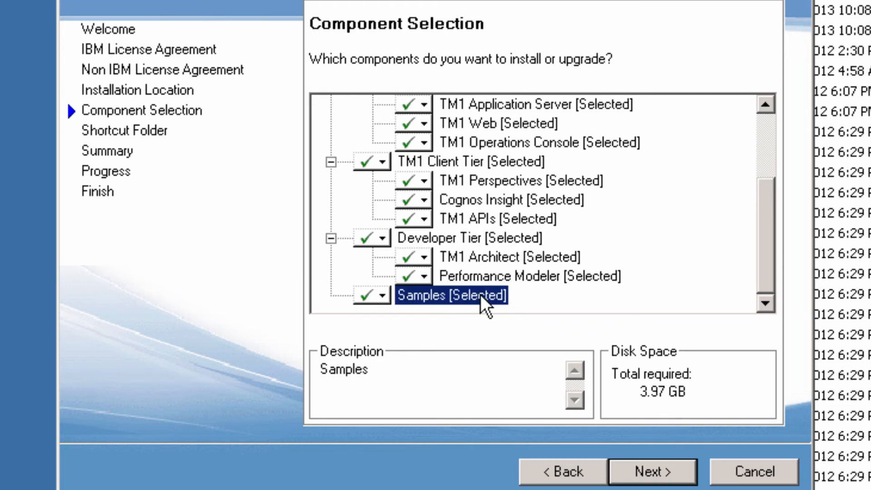
- Install the selected components with IBM Cognos TM1 as the program folder and finish the wizard without starting IBM Cognos Configuration
click(649, 472)
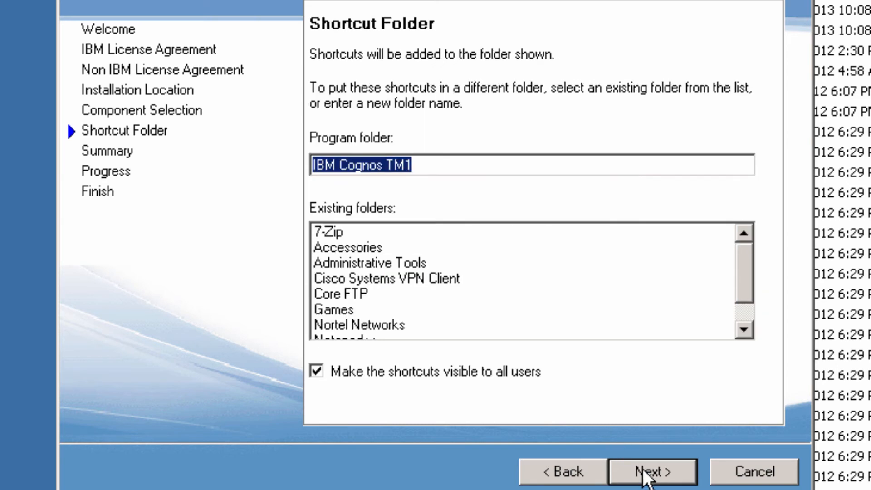
click(649, 472)
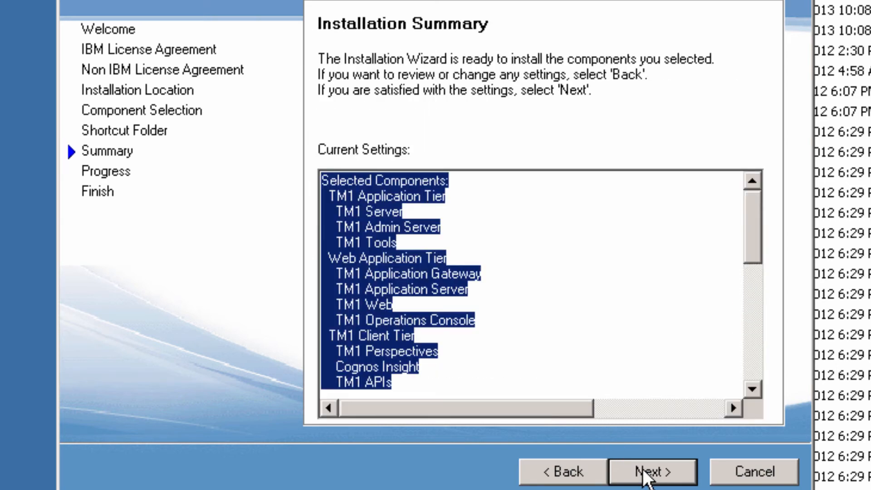
drag(749, 216, 735, 361)
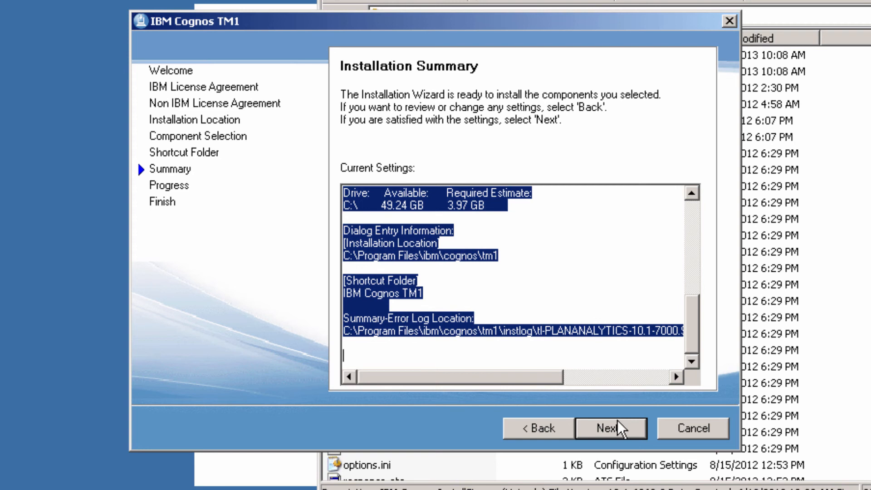
click(619, 429)
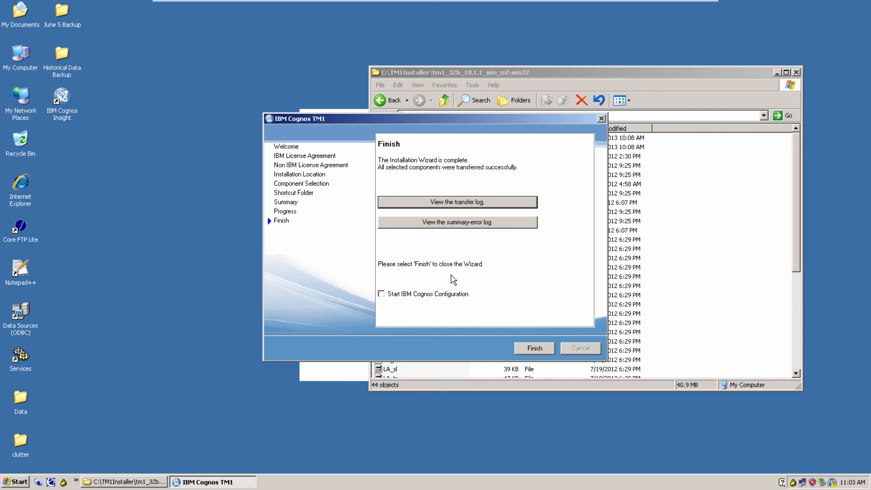
click(531, 349)
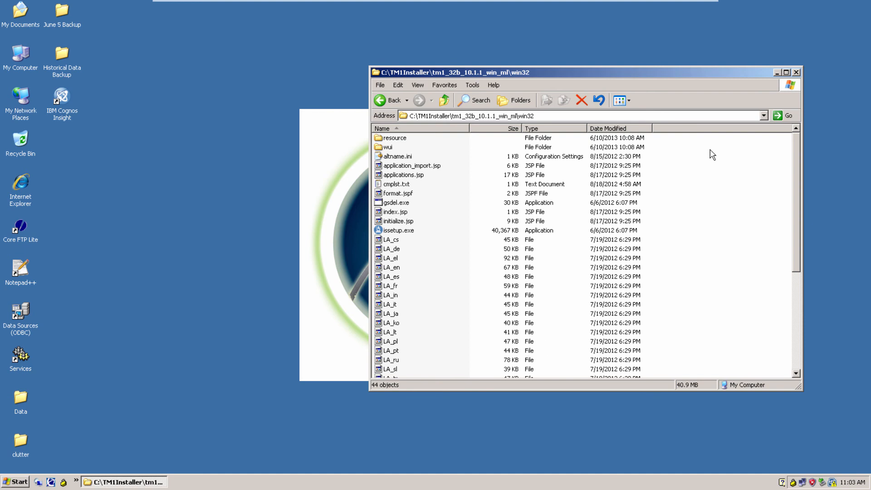
- Minimize the win32 folder window, launch Architect from the IBM Cognos TM1 program group to check the installation, and close it
click(777, 72)
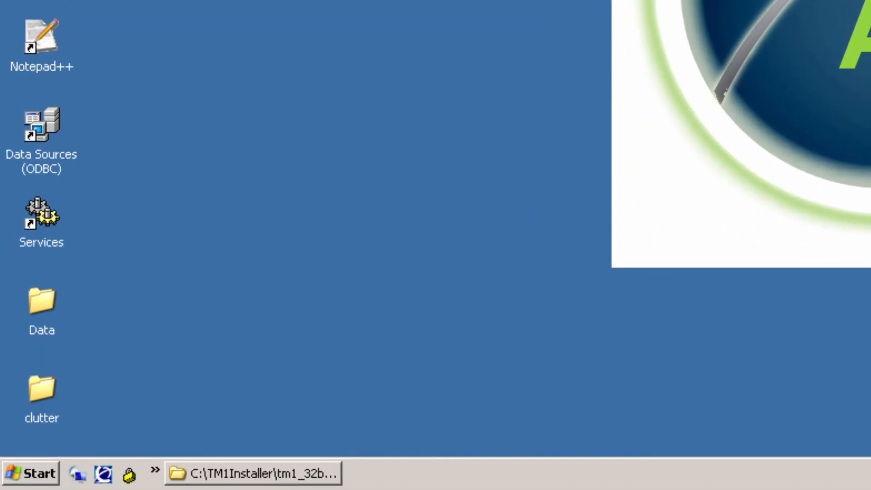
click(42, 468)
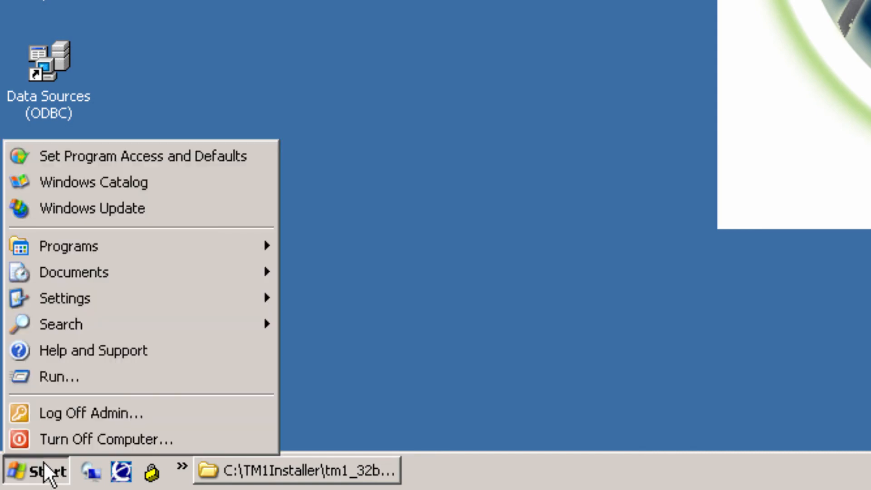
mouse_move(153, 241)
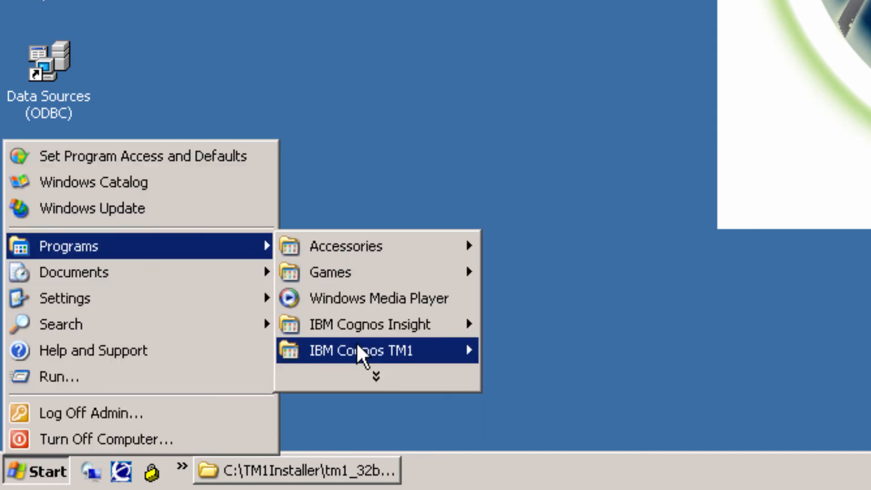
mouse_move(361, 350)
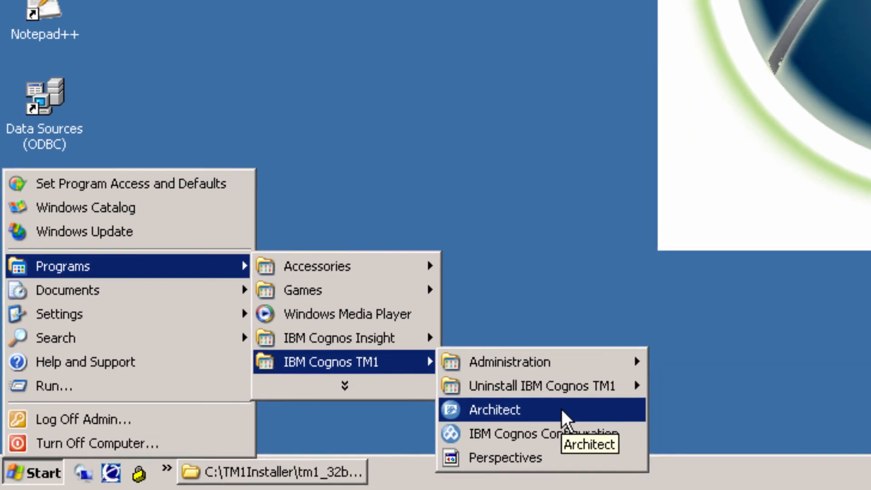
click(614, 405)
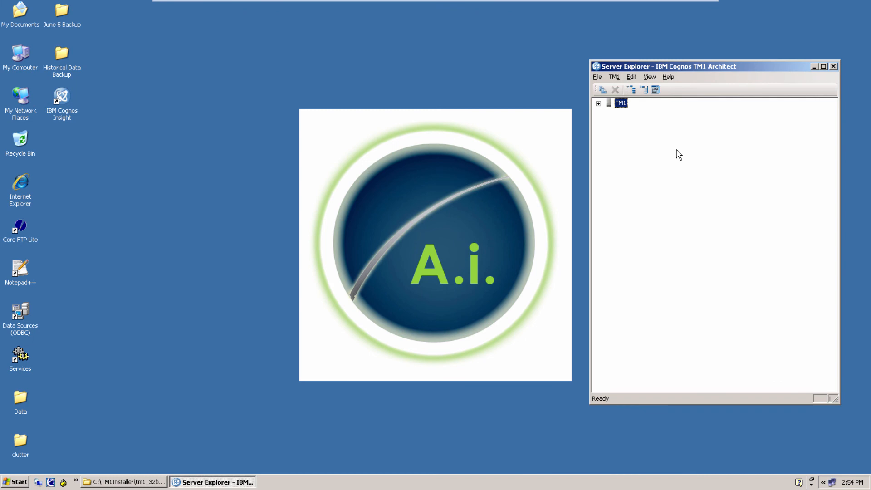
click(835, 67)
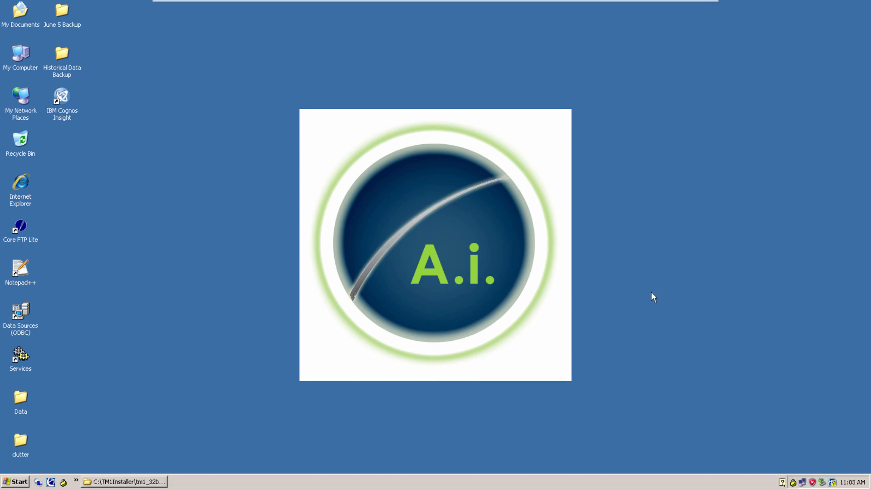